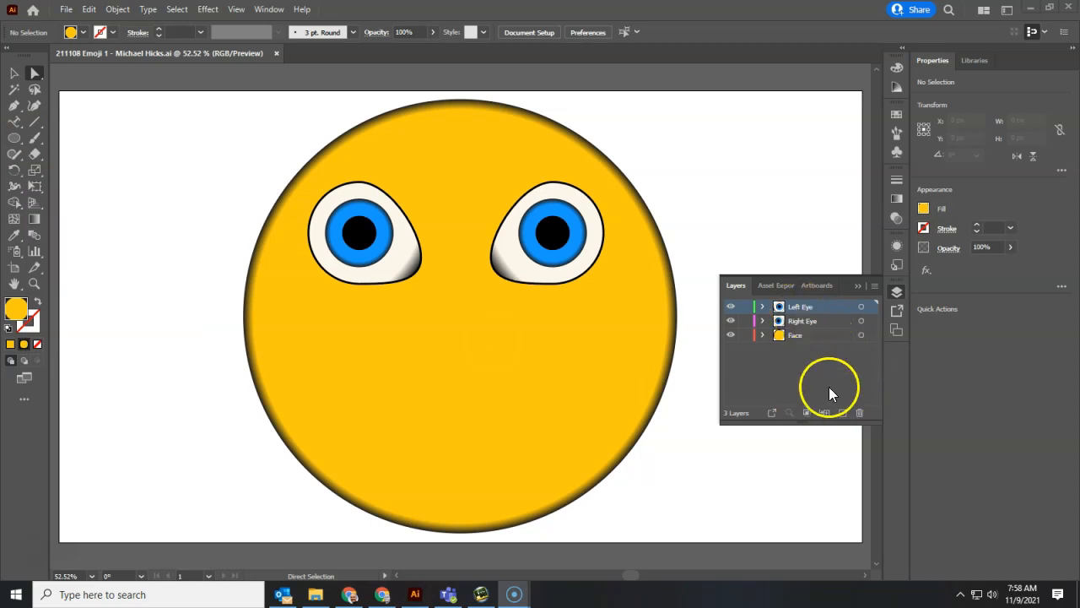
- Add a new layer above the eye layers and name it Mouth
left_click(843, 412)
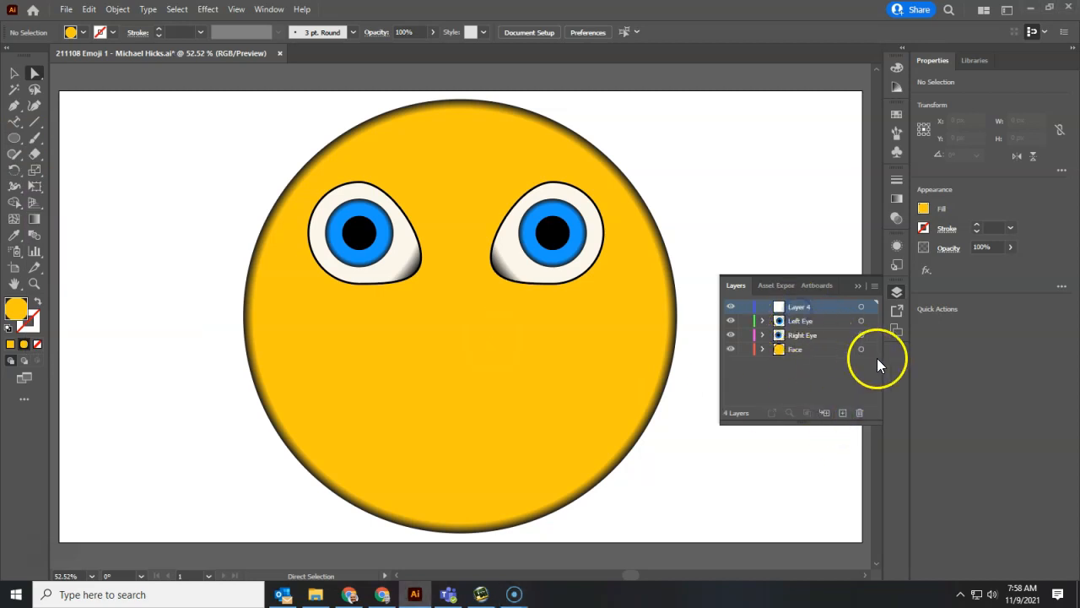
type("Mouth")
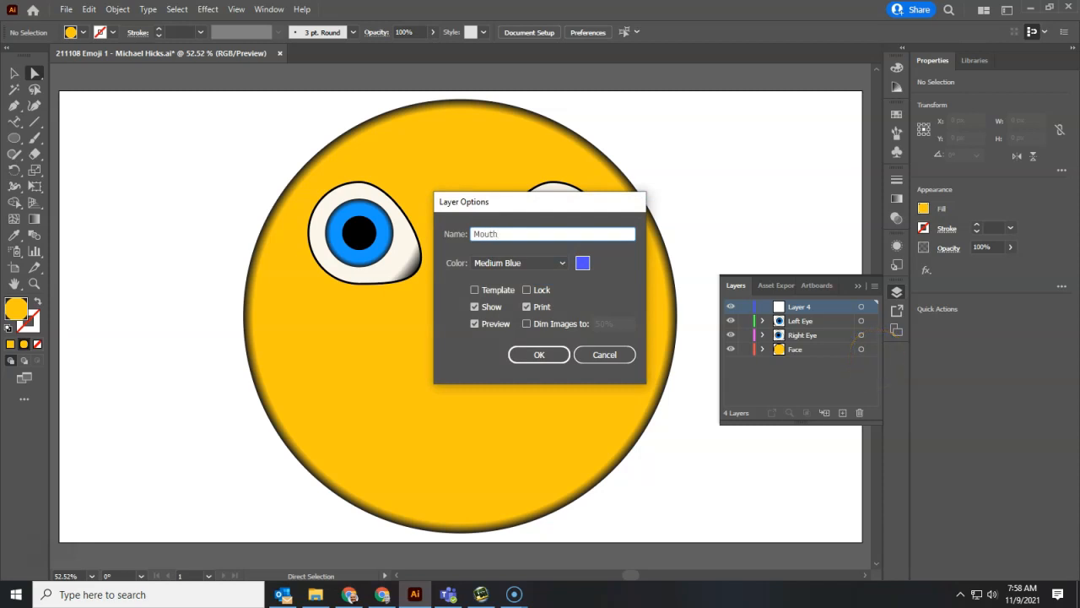
key("Return")
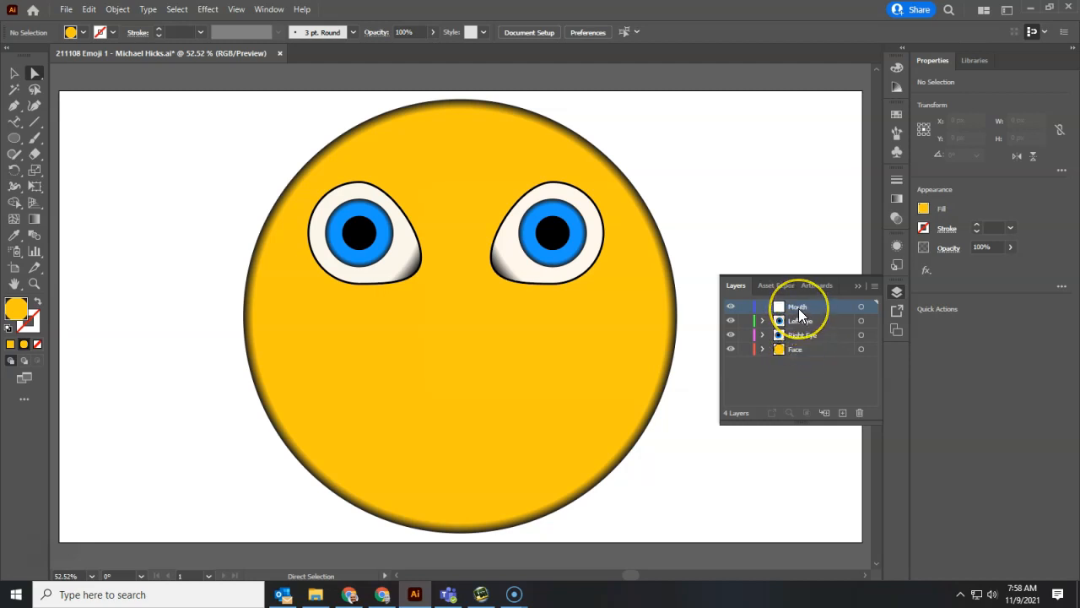
- Draw a horizontal ellipse about 584 by 160 px, centred on the face below the eyes, with the Ellipse tool
left_click(17, 137)
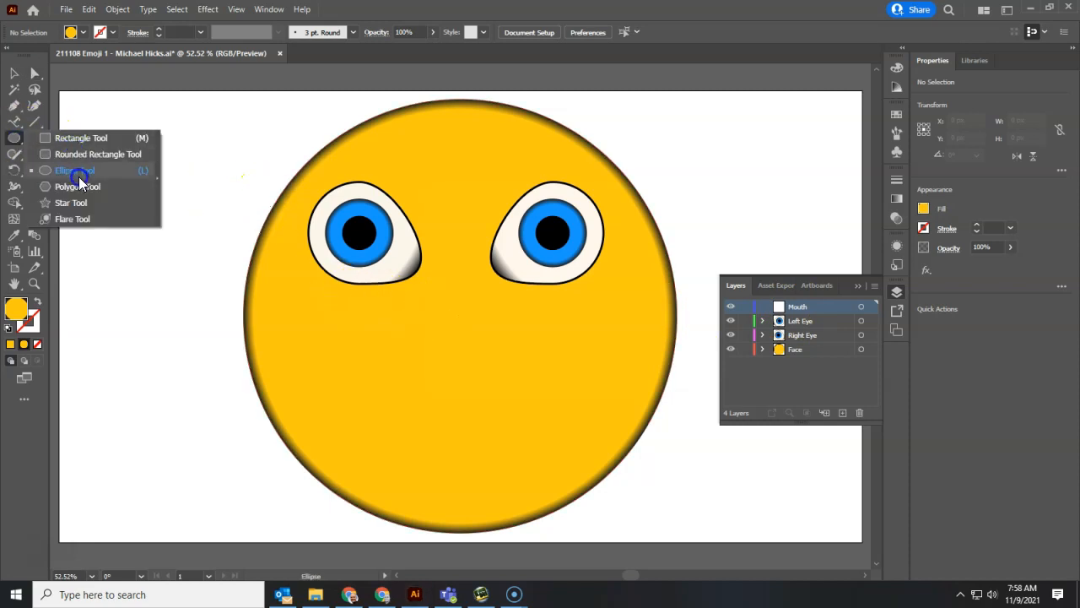
left_click(79, 174)
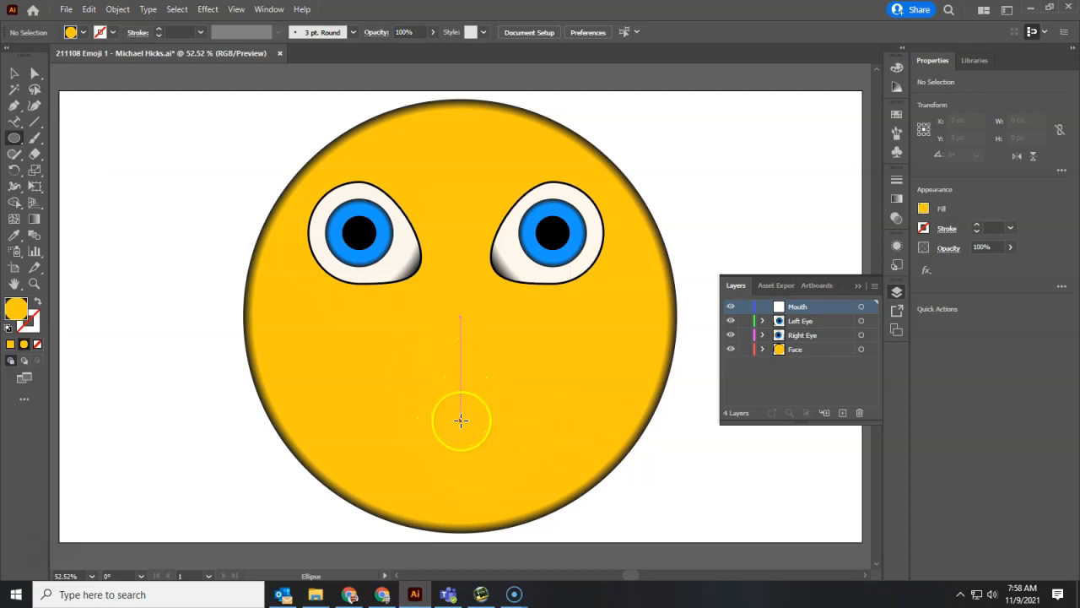
mouse_move(484, 421)
left_mouse_down()
mouse_move(560, 393)
mouse_move(585, 371)
mouse_move(576, 345)
mouse_move(591, 374)
mouse_move(573, 379)
mouse_move(581, 386)
mouse_move(582, 374)
mouse_move(569, 380)
mouse_move(654, 366)
mouse_move(546, 400)
mouse_move(519, 393)
mouse_move(583, 387)
left_mouse_up()
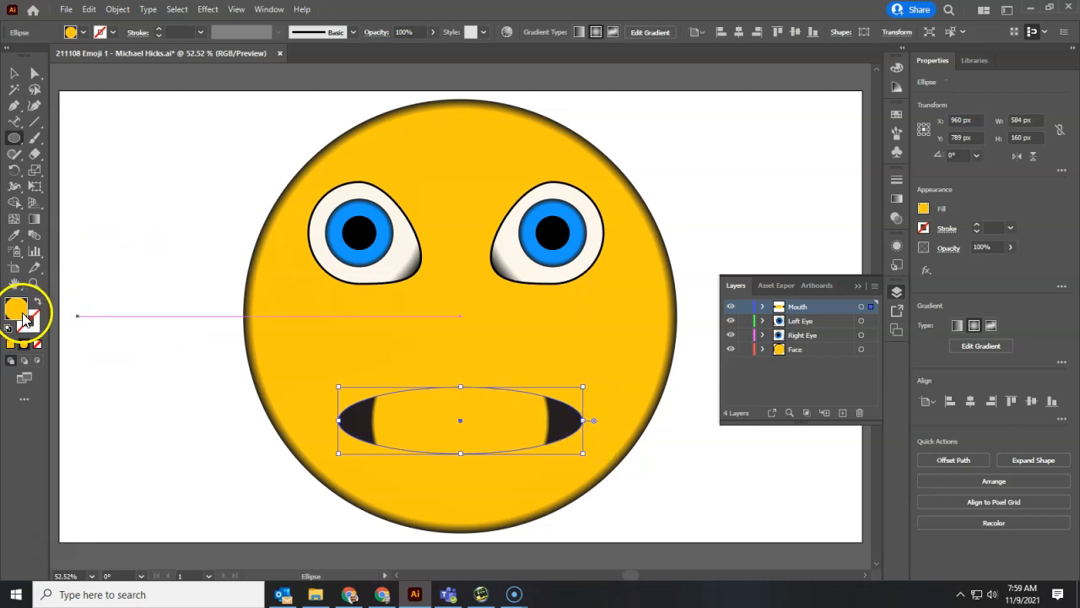
- Give the mouth ellipse a black fill and a red 14 pt stroke
left_click(83, 32)
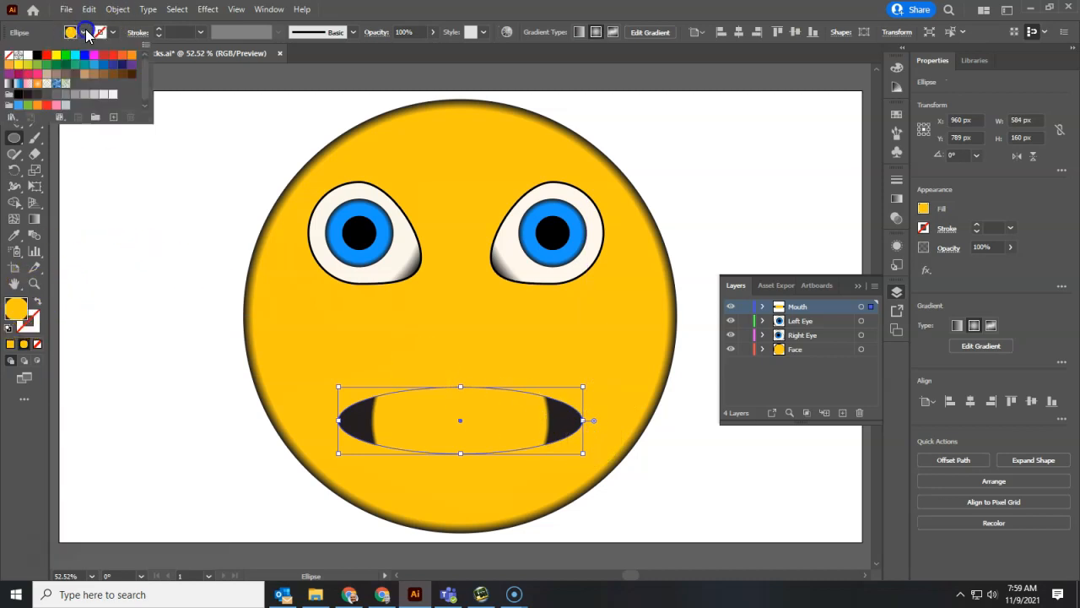
left_click(36, 55)
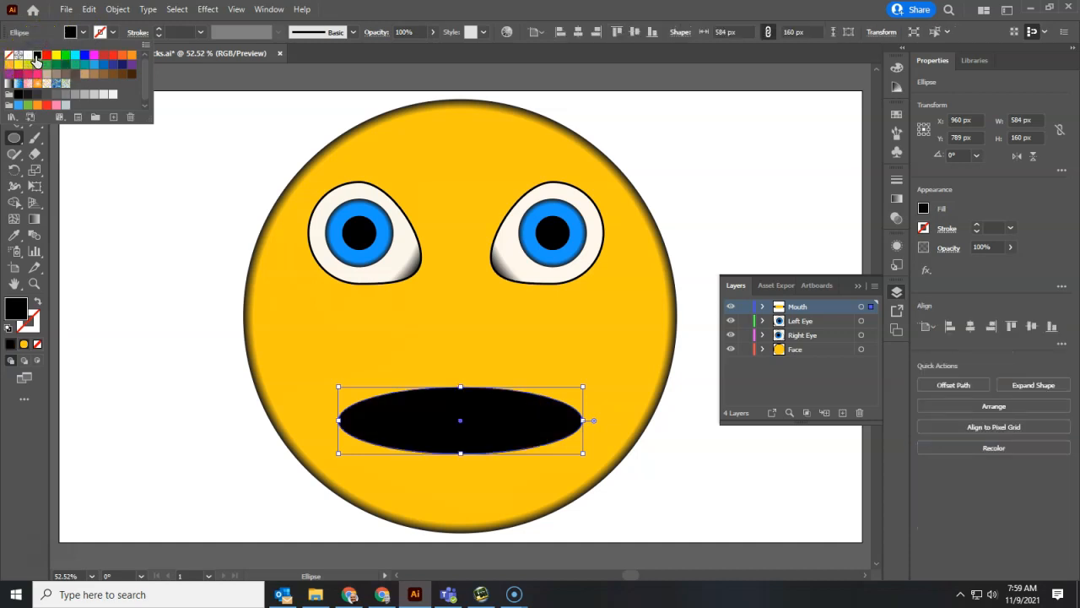
left_click(113, 34)
left_click(113, 35)
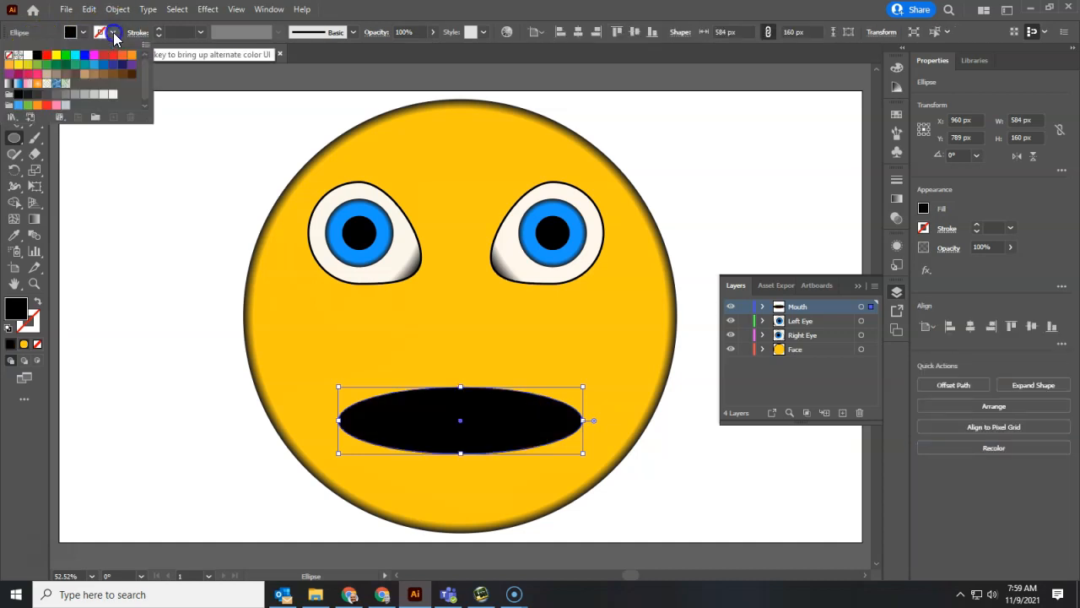
left_click(47, 57)
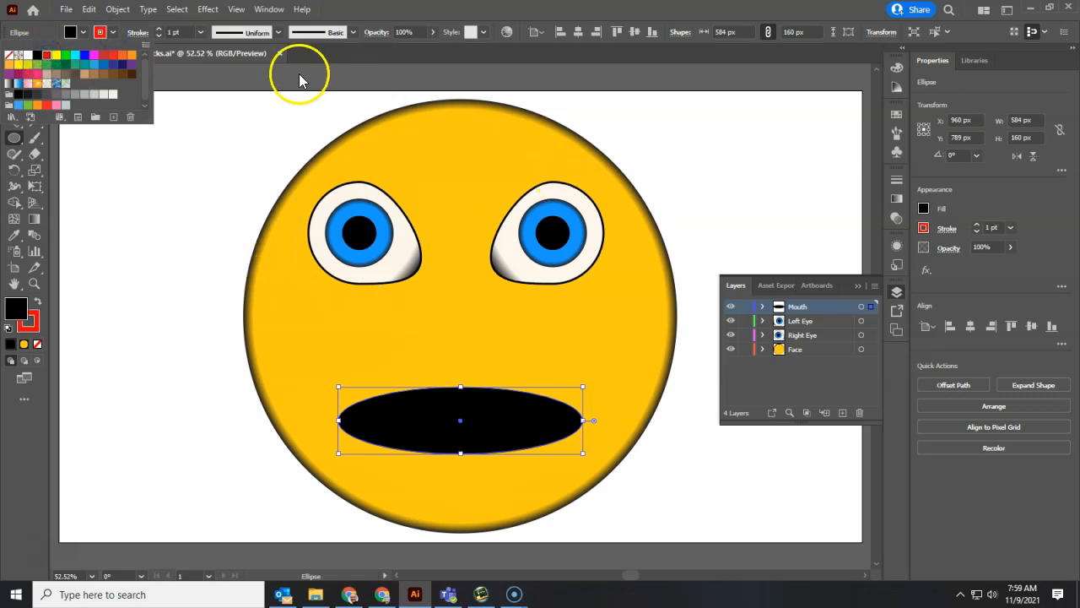
left_click(157, 31)
left_click(158, 32)
left_click(157, 32)
left_click(158, 31)
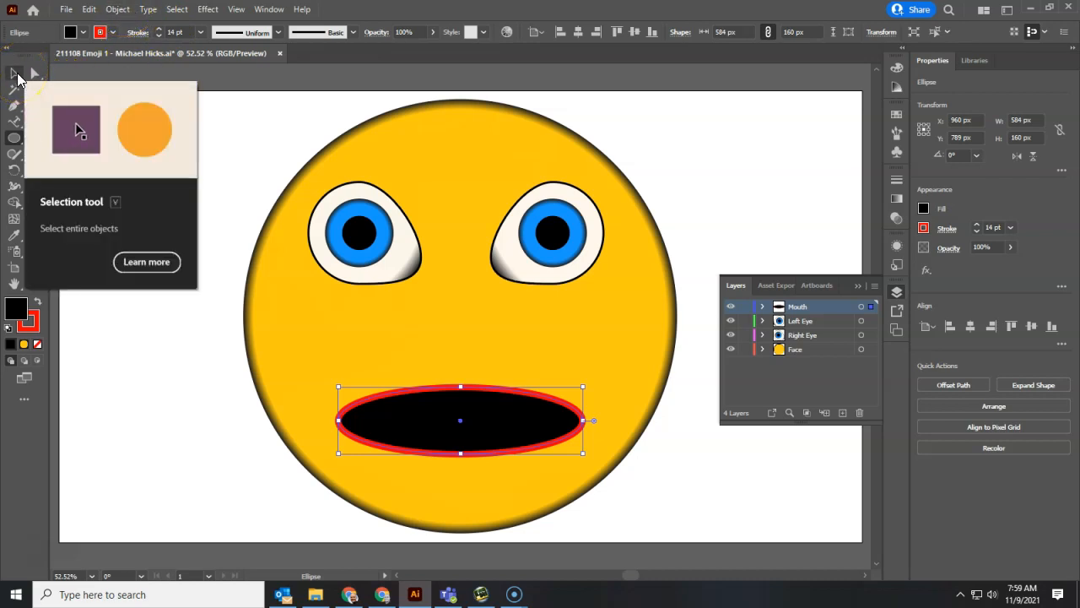
- Try rotating the mouth ellipse about 19° and moving it slightly upward, and undo both changes
left_click(18, 78)
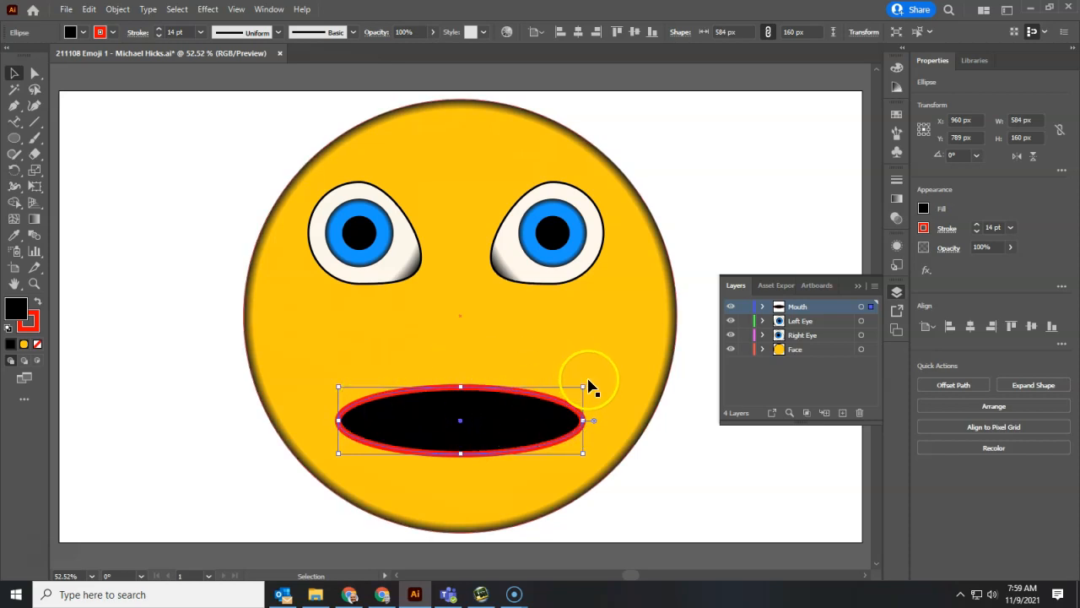
left_click_drag(589, 383, 562, 350)
left_click_drag(490, 394, 500, 380)
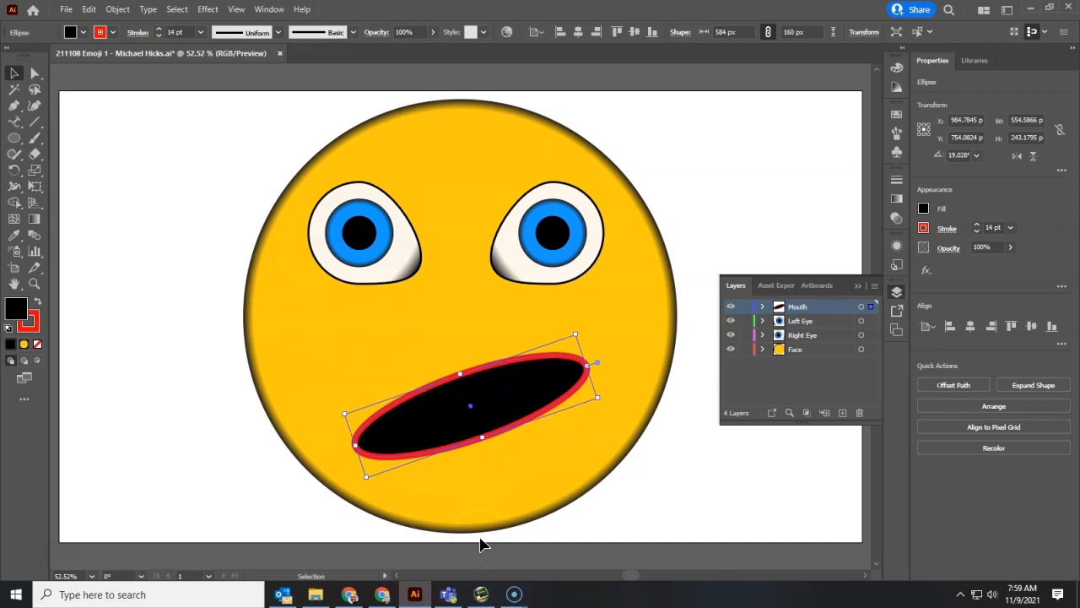
key("ctrl+z")
key("ctrl+z")
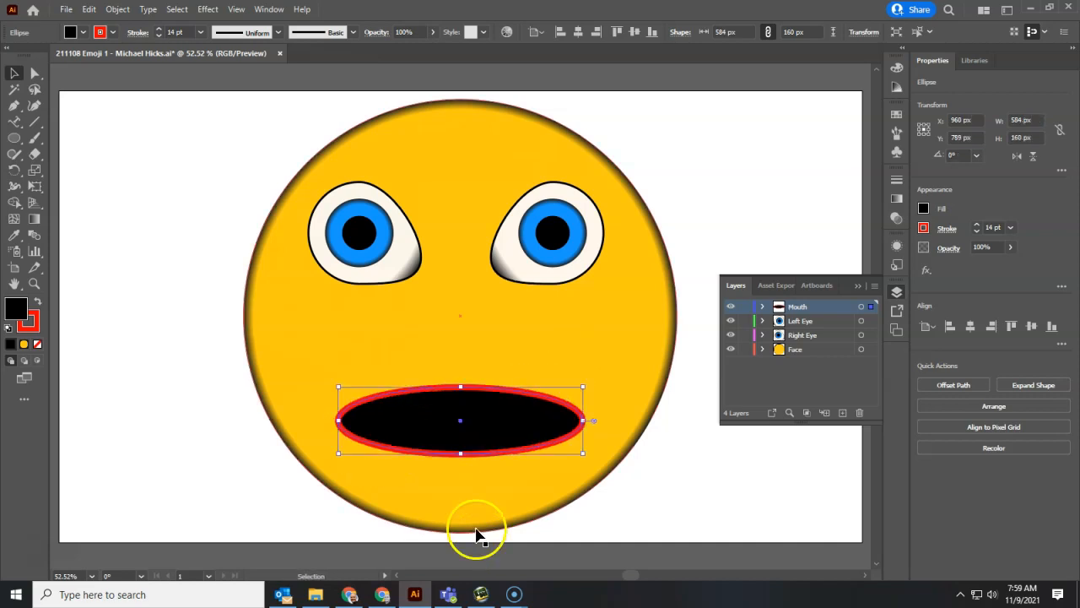
- Curve the mouth by moving its upper middle anchor point down to about Y 815 px and its lower one to about Y 912 px
left_click(34, 73)
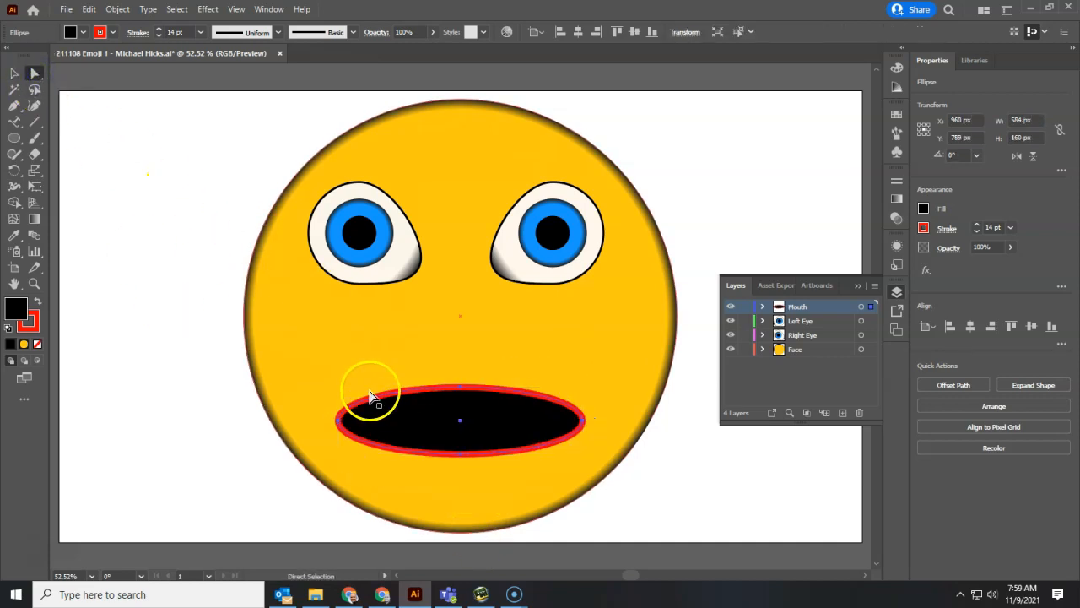
left_click(460, 390)
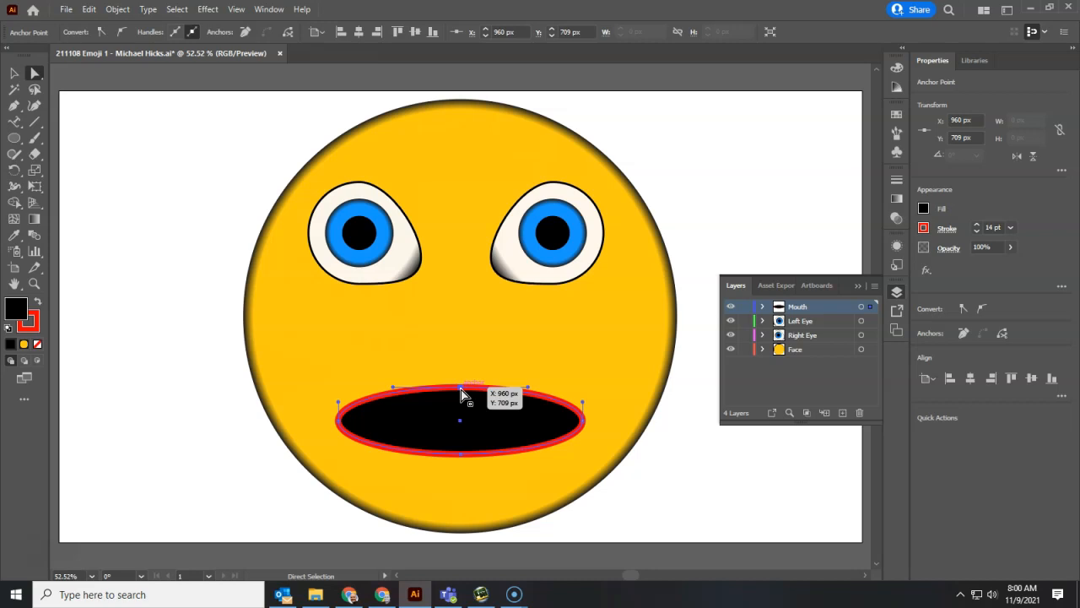
left_click_drag(461, 392, 461, 437)
left_click(464, 456)
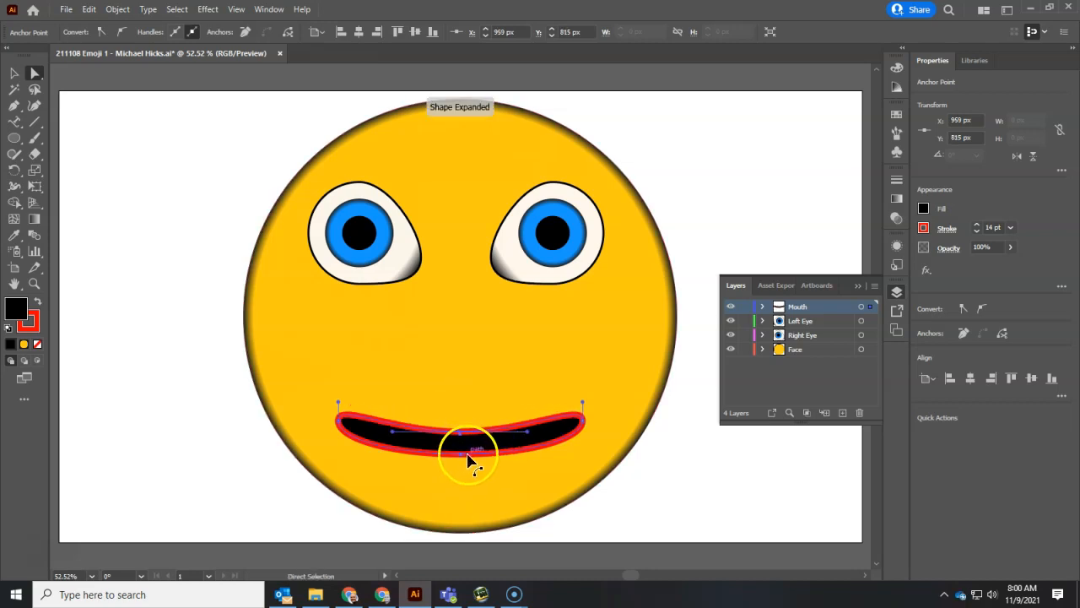
left_click_drag(462, 460, 463, 477)
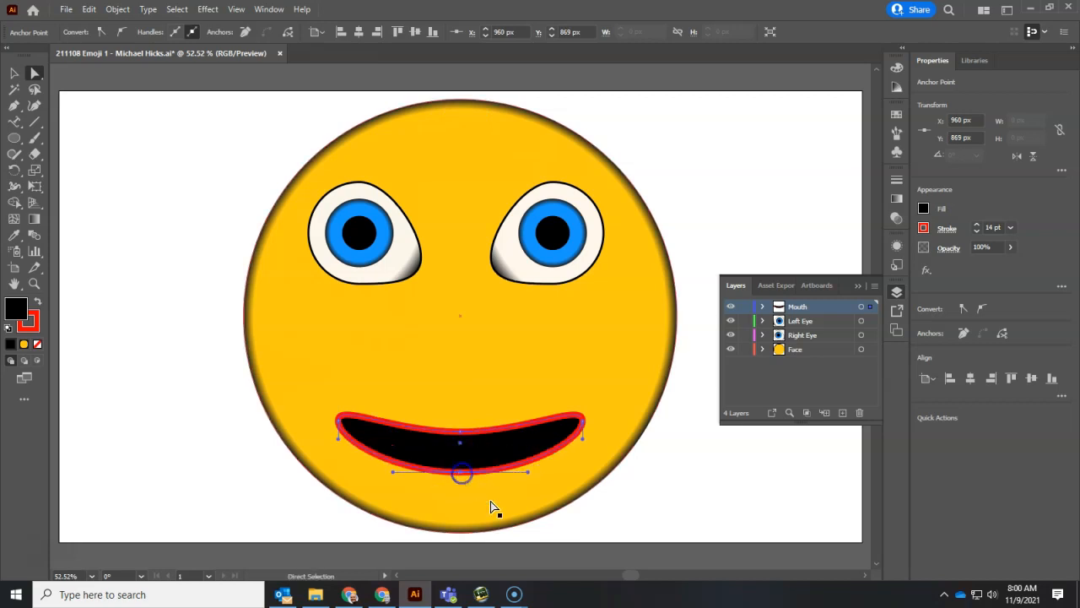
- Raise the mouth's corner anchor points into a smile, to about X 652, Y 709 px and X 1262, Y 701 px
left_click(338, 421)
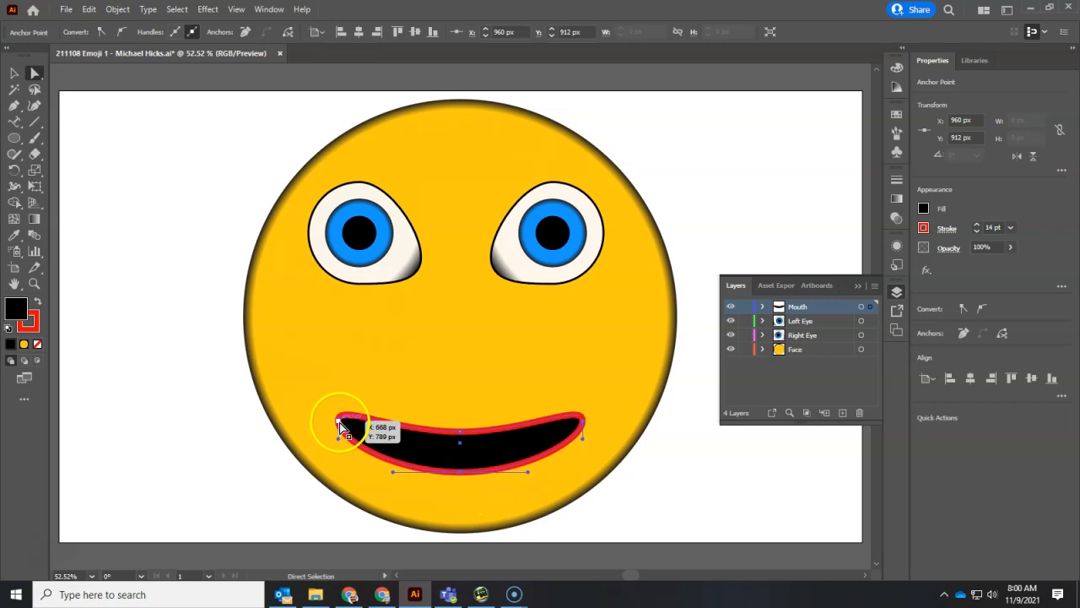
left_click_drag(340, 427, 332, 387)
left_click_drag(591, 428, 588, 389)
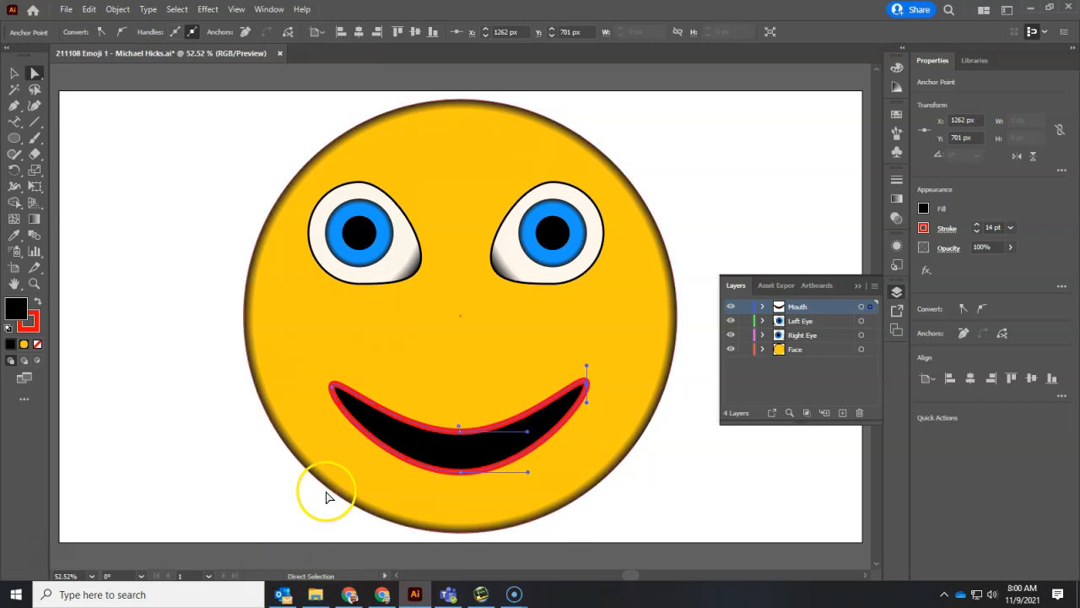
left_click(587, 380)
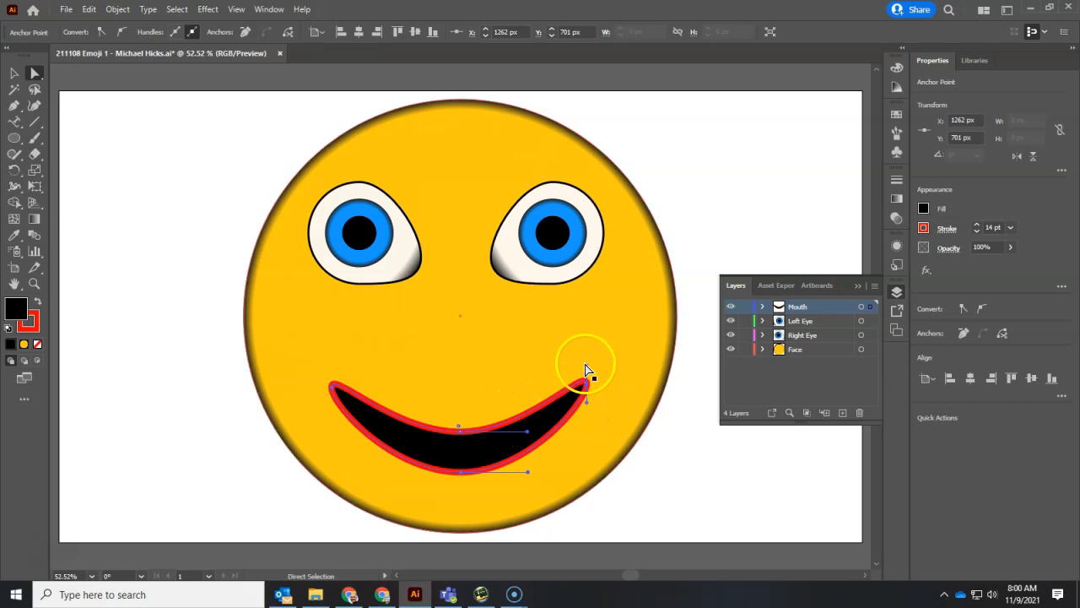
left_click_drag(586, 365, 805, 208)
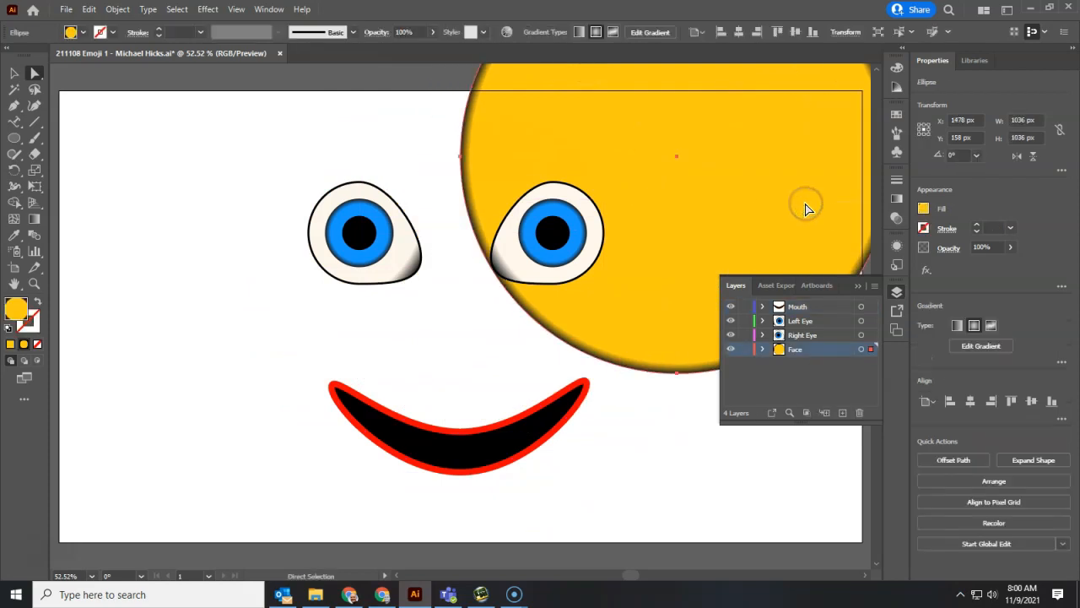
key("ctrl+z")
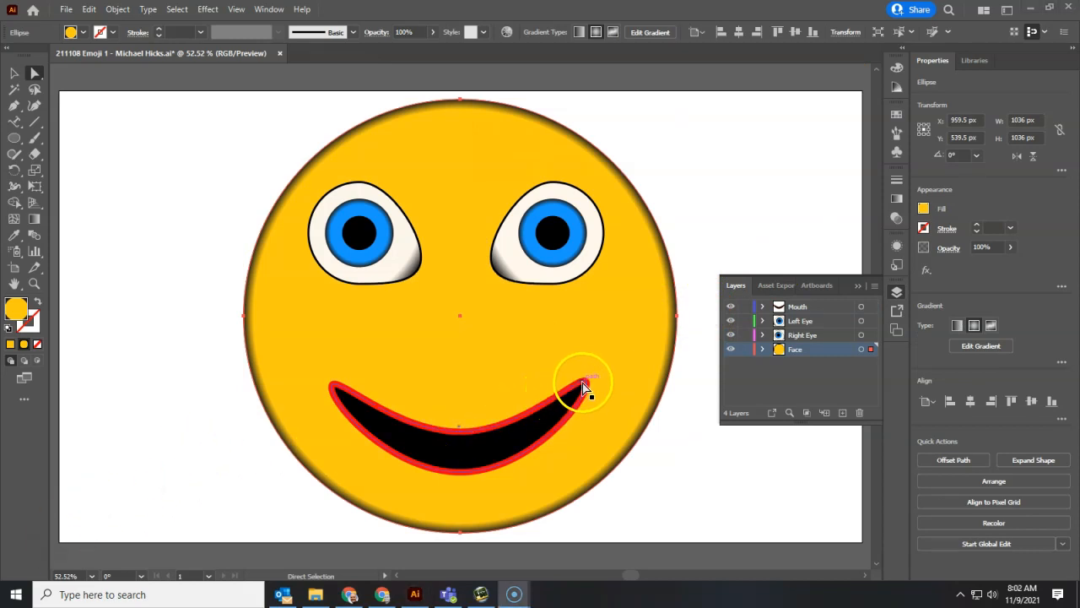
- Round the mouth's right corner by pulling its upper direction handle up and slightly inward
left_click(584, 386)
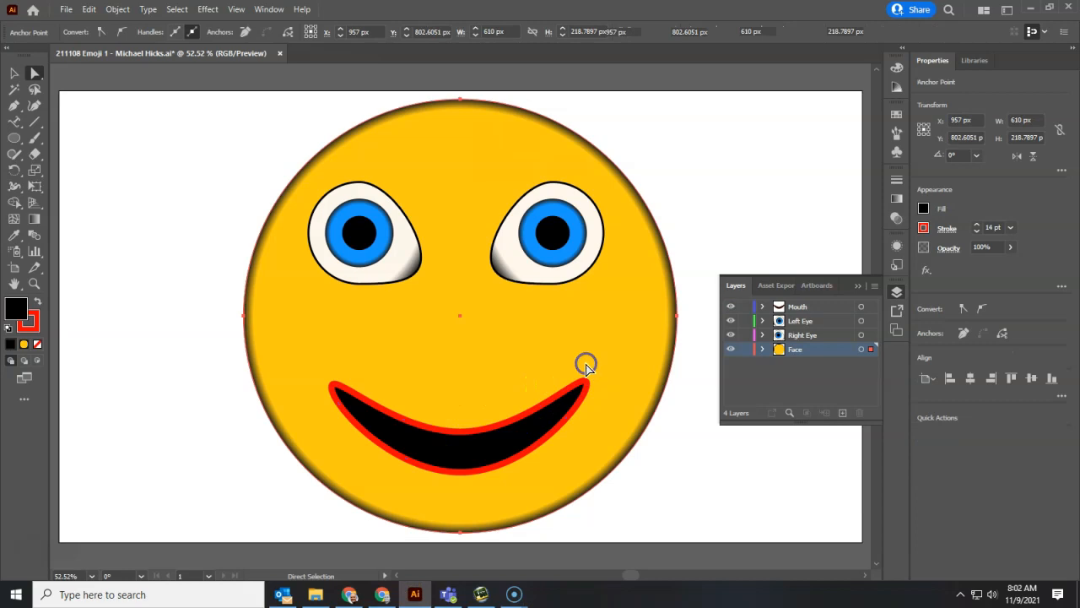
left_click(586, 374)
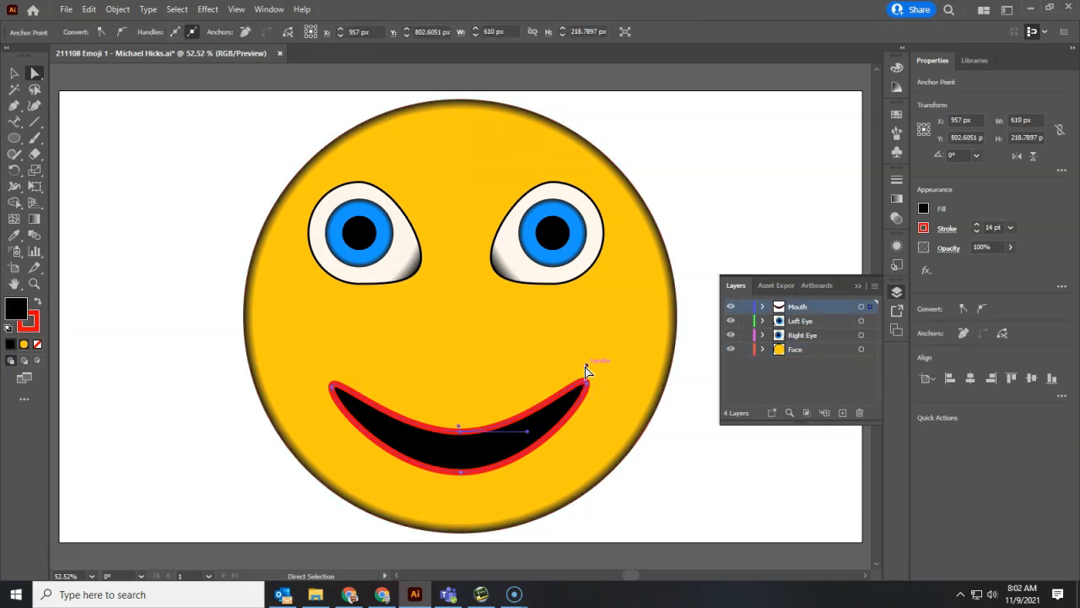
left_click_drag(586, 369, 574, 347)
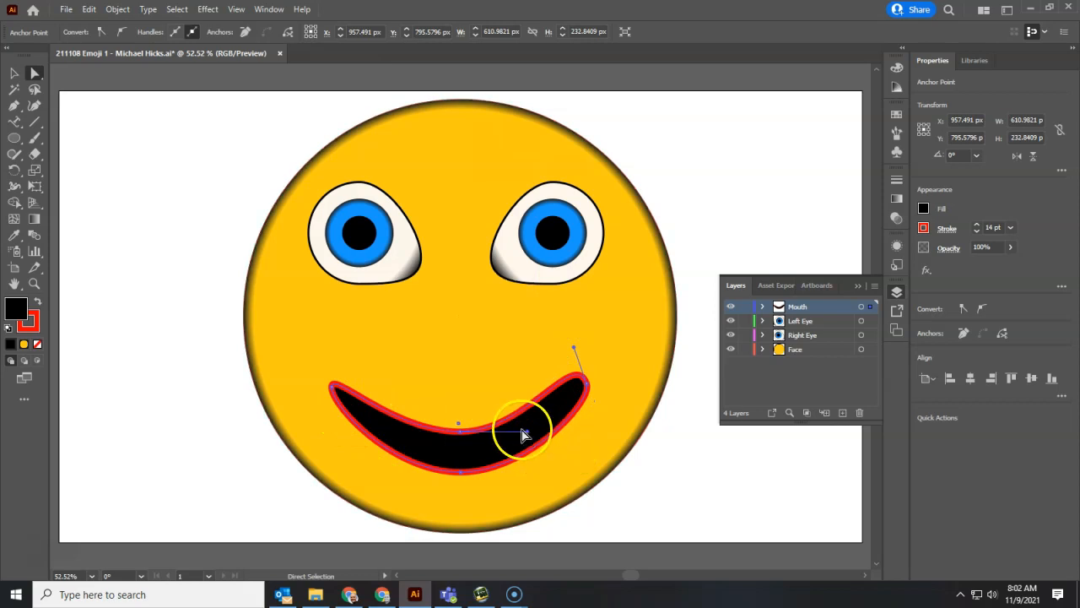
- Reshape the mouth's upper edge by pulling both direction handles of its middle anchor point
left_click_drag(530, 438, 483, 458)
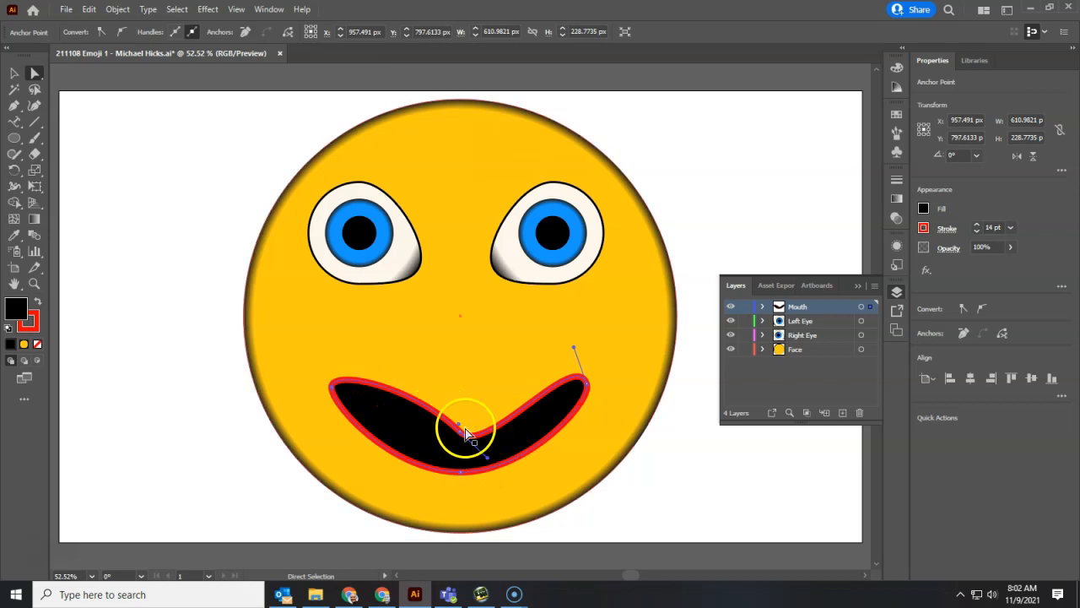
left_click_drag(458, 417, 581, 375)
key("ctrl+z")
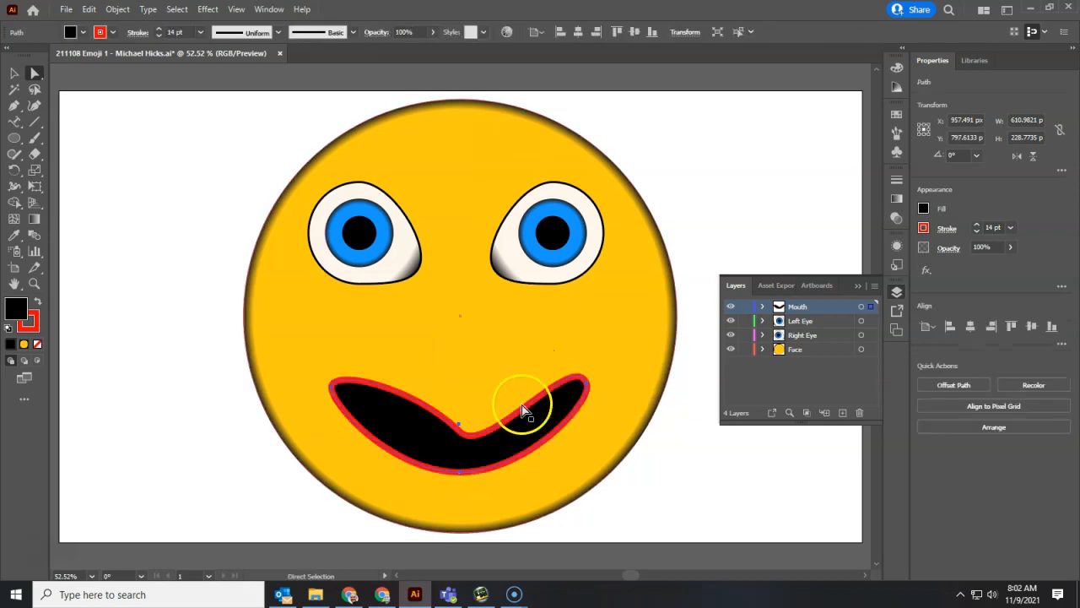
left_click(459, 435)
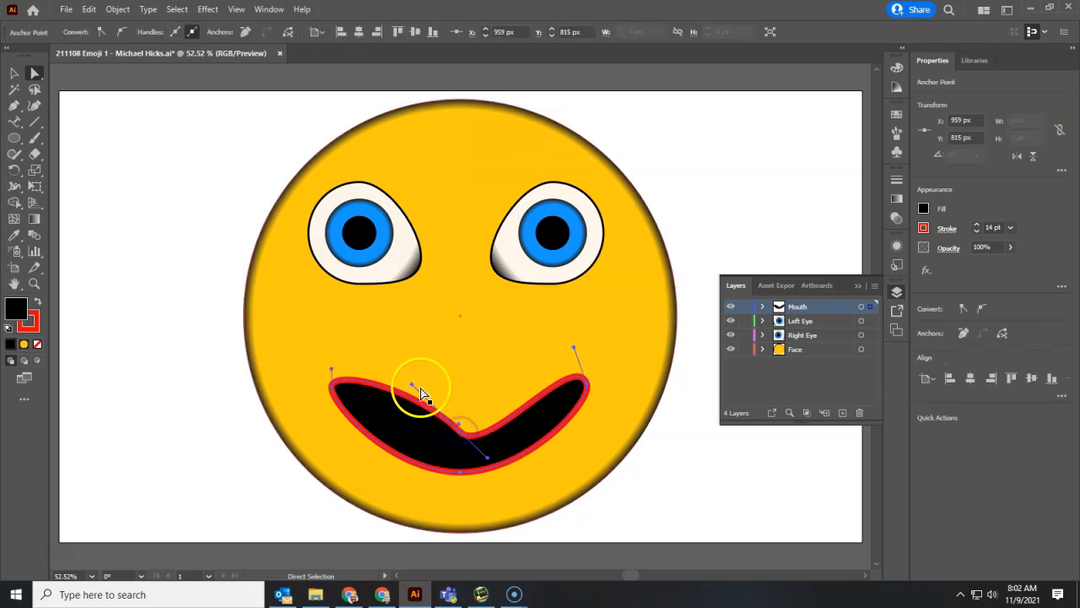
left_click_drag(410, 377, 366, 386)
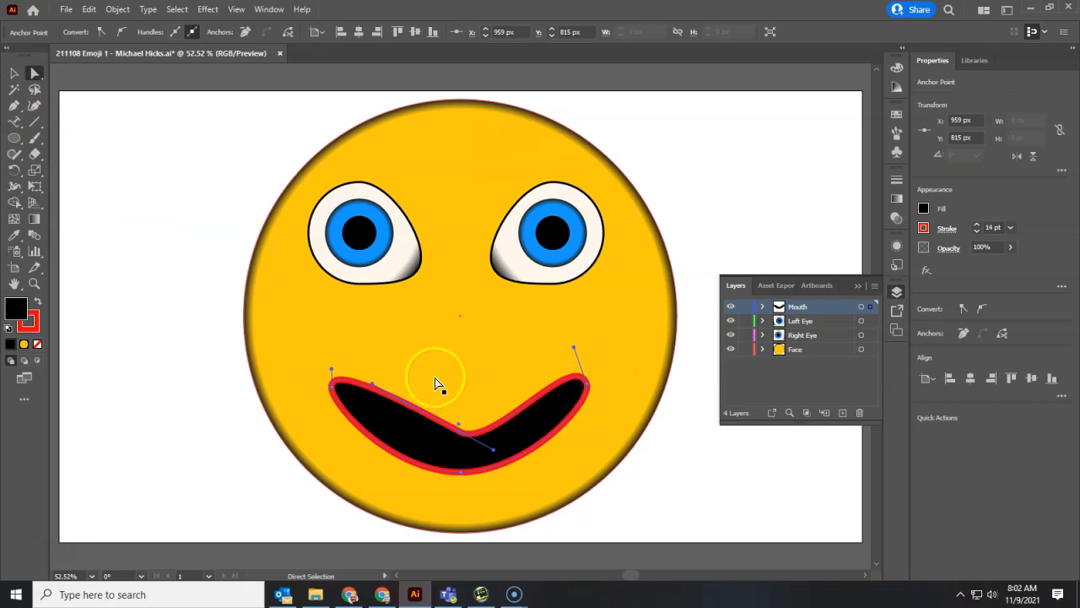
- Delete the middle anchor point of the mouth's upper edge with the Delete Anchor Point tool
left_click(14, 107)
left_click(64, 123)
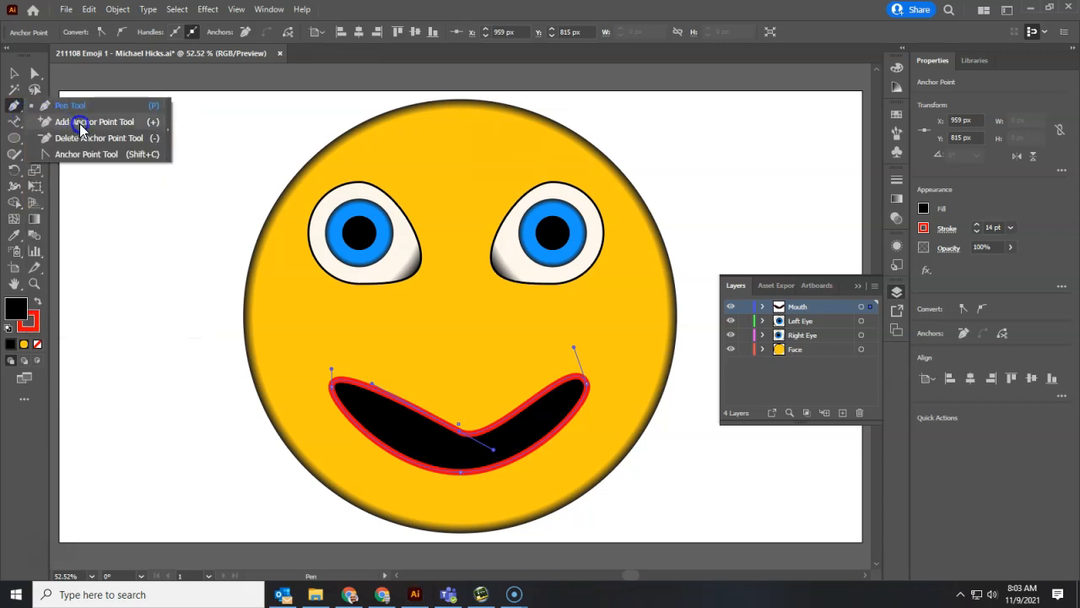
left_click(80, 125)
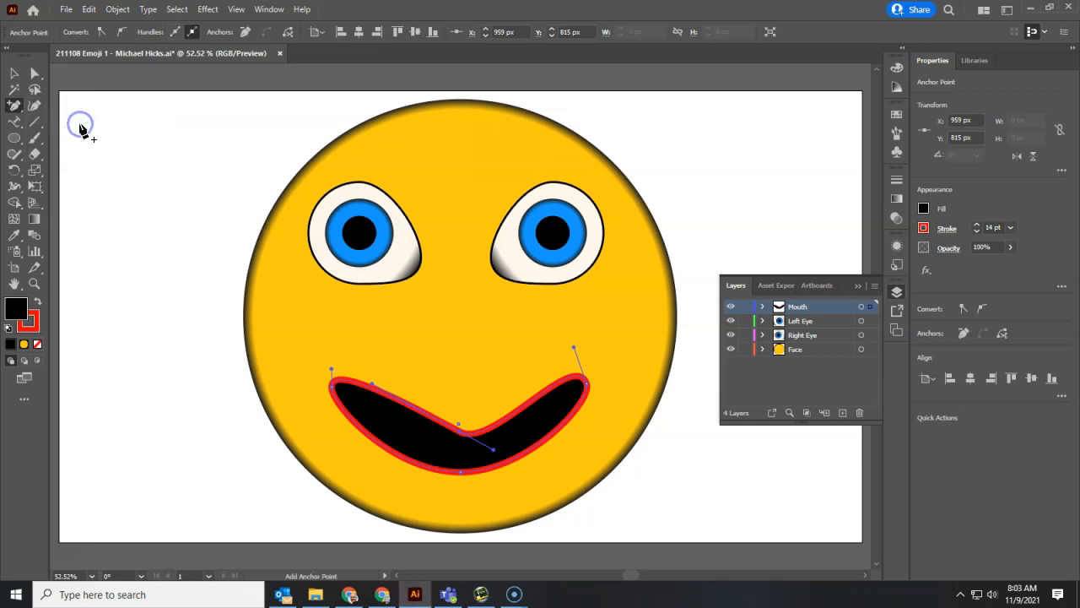
left_click(14, 105)
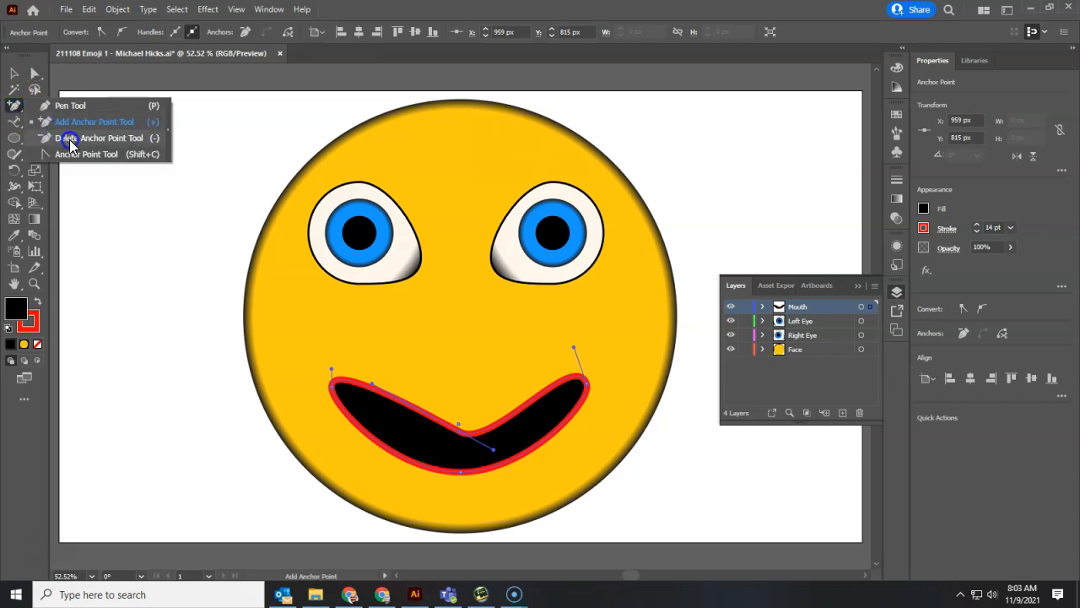
left_click(71, 139)
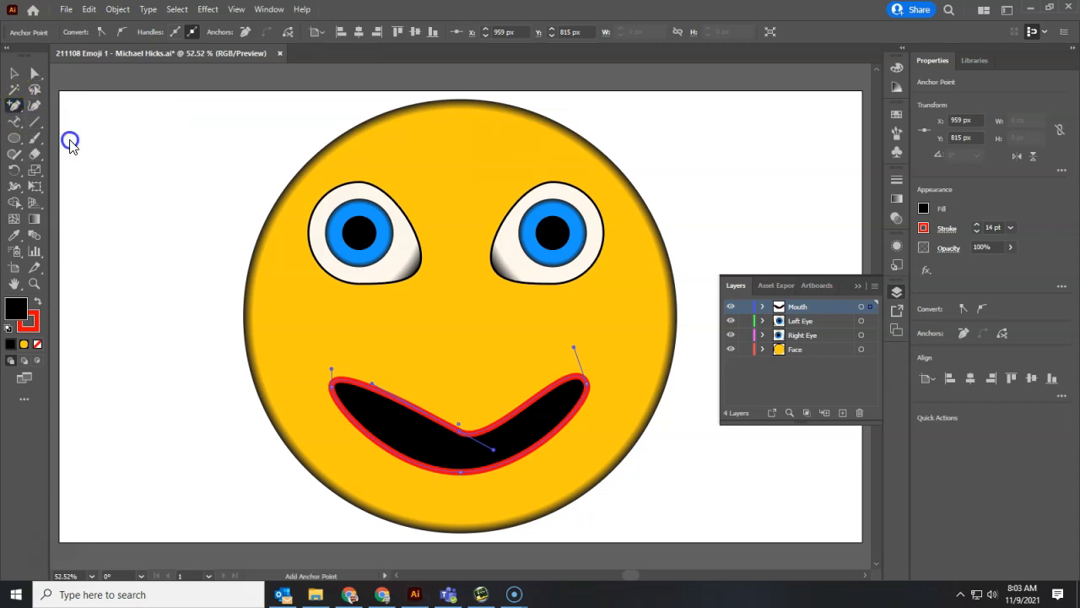
left_click(459, 433)
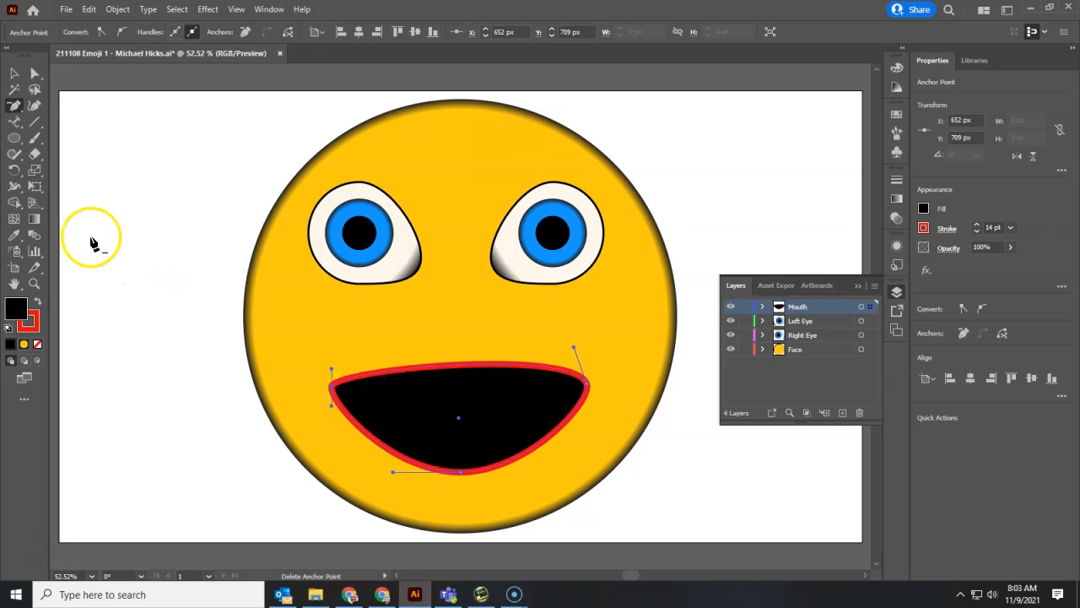
- Add three anchor points along the mouth's upper edge: left of centre, near the middle and right of centre at about X 1140 px
left_click(15, 105)
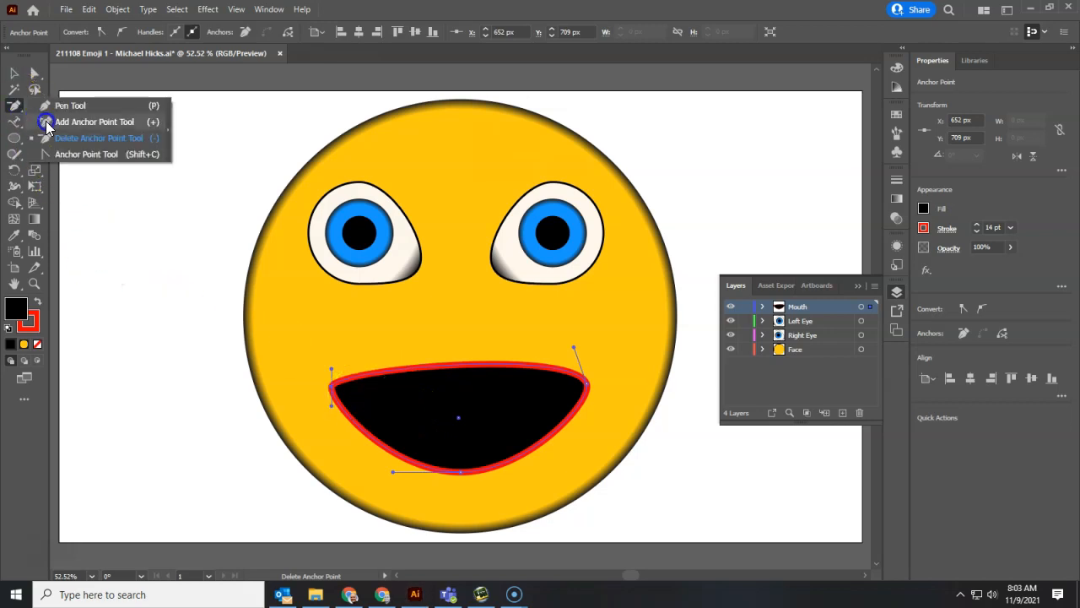
left_click(46, 124)
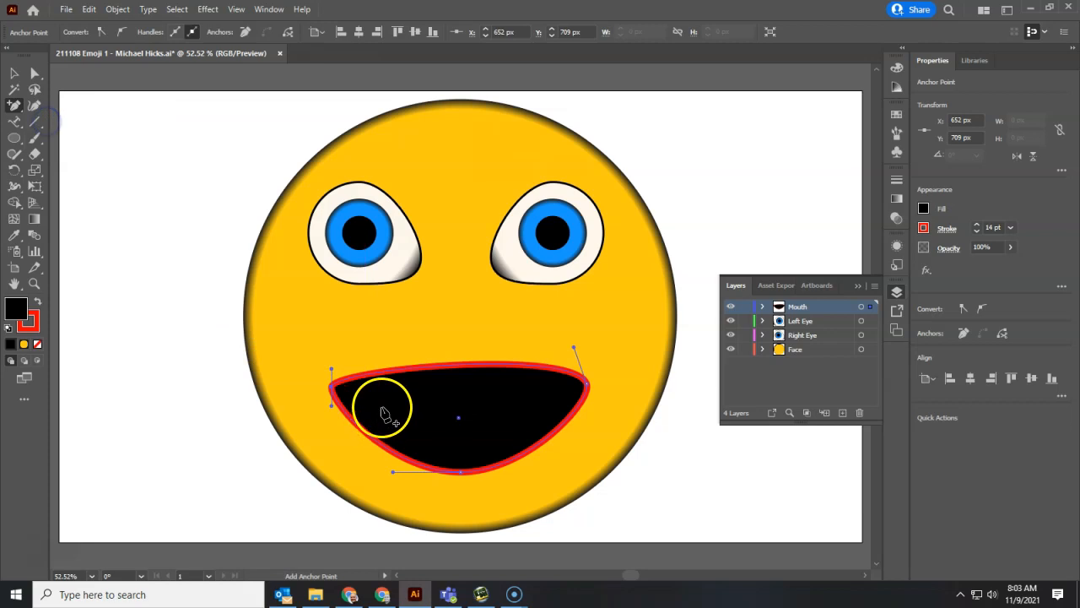
left_click(386, 368)
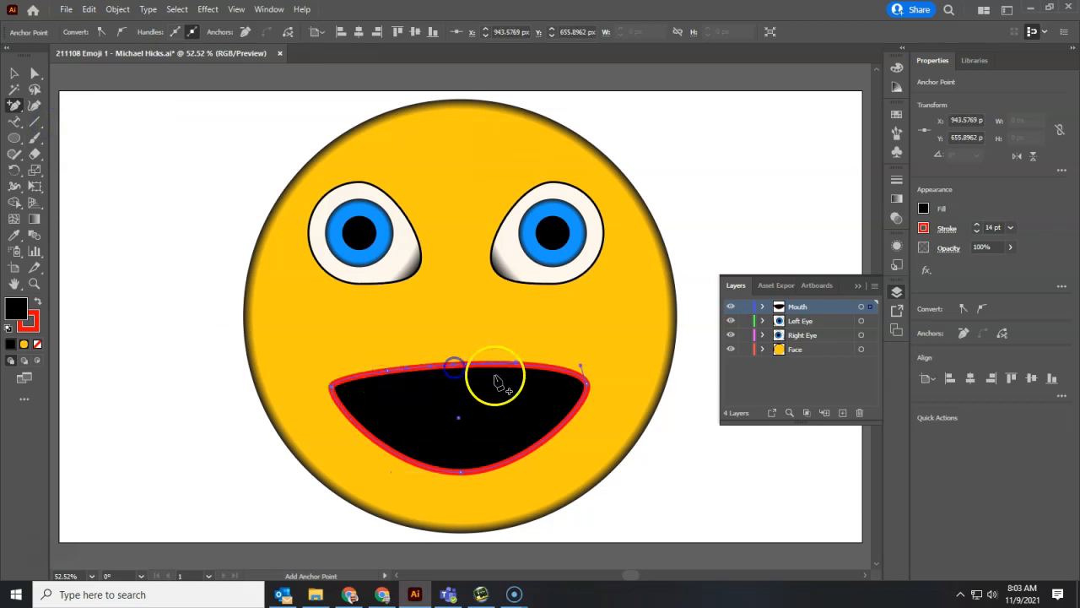
left_click(530, 369)
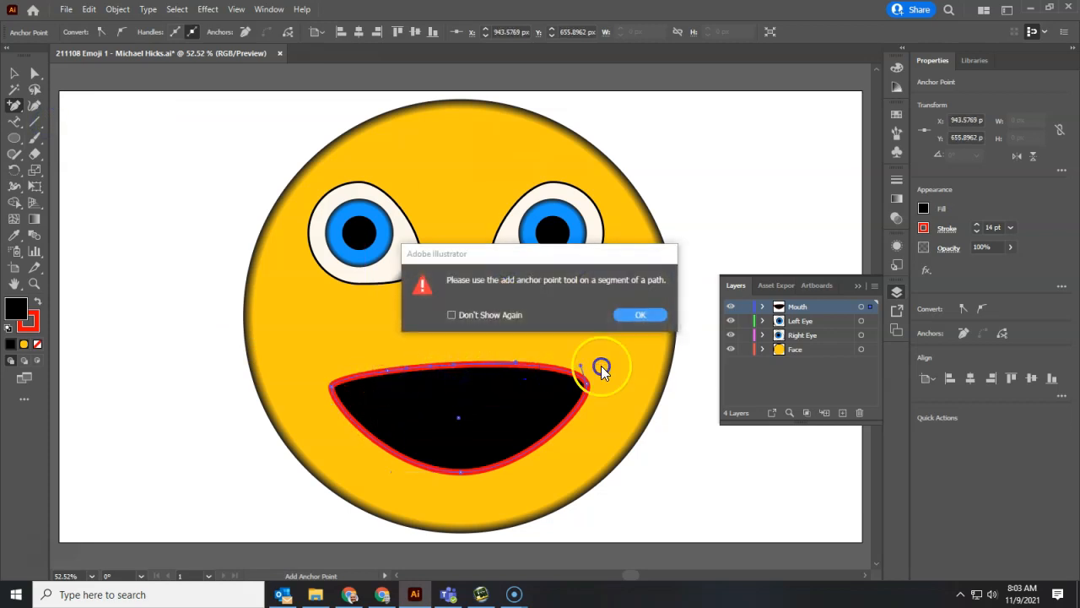
left_click(642, 315)
left_click(536, 368)
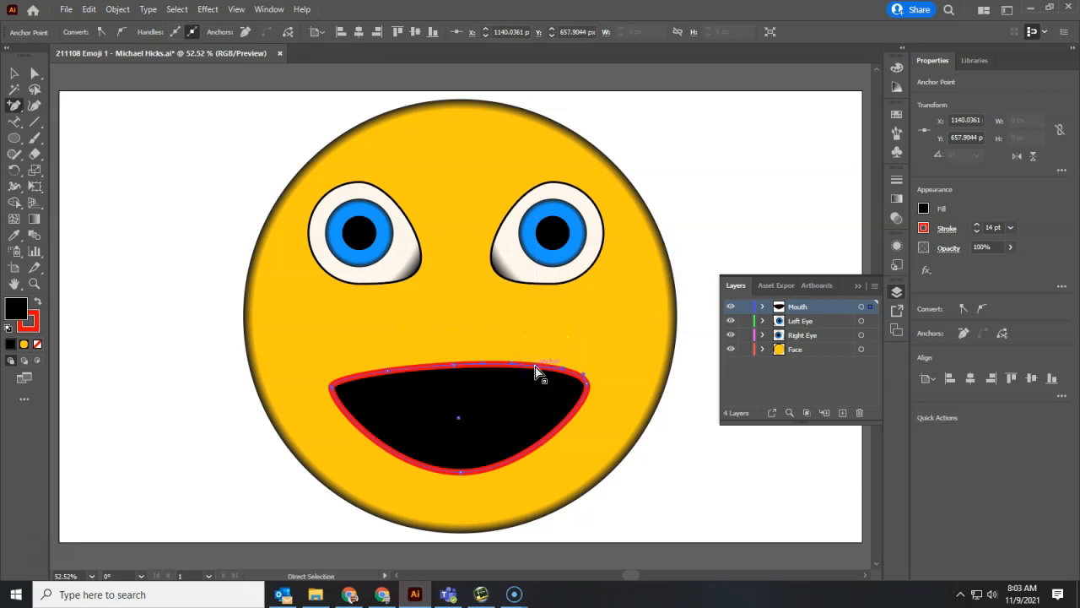
- Pull the two outer new anchor points of the mouth's upper edge down to X 1132, Y 725 px and X 827, Y 750 px
scroll(535, 371, "up", 3)
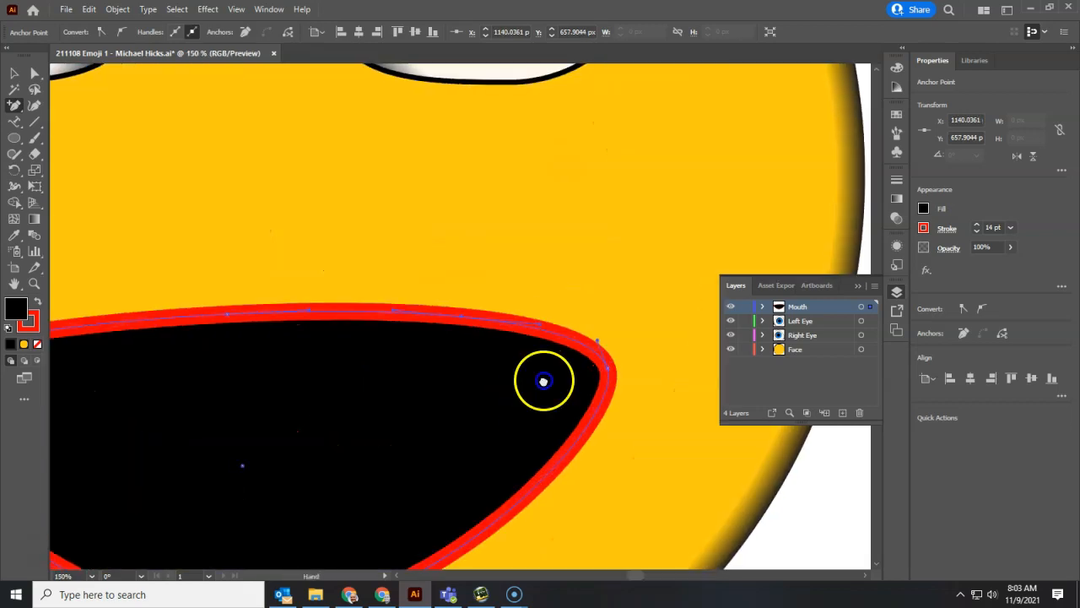
left_click_drag(543, 379, 695, 272)
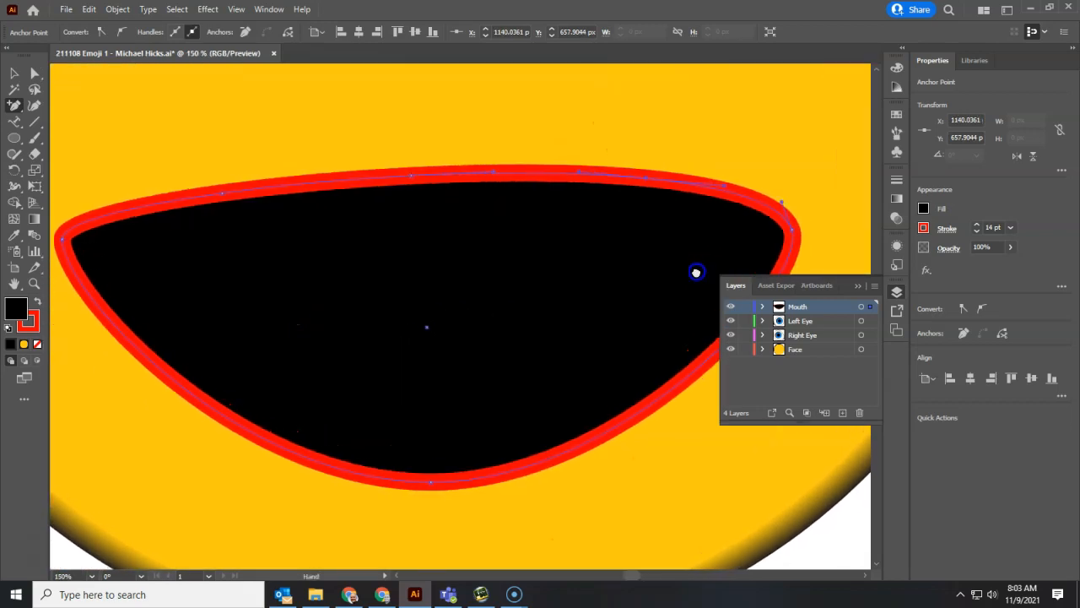
left_click(859, 286)
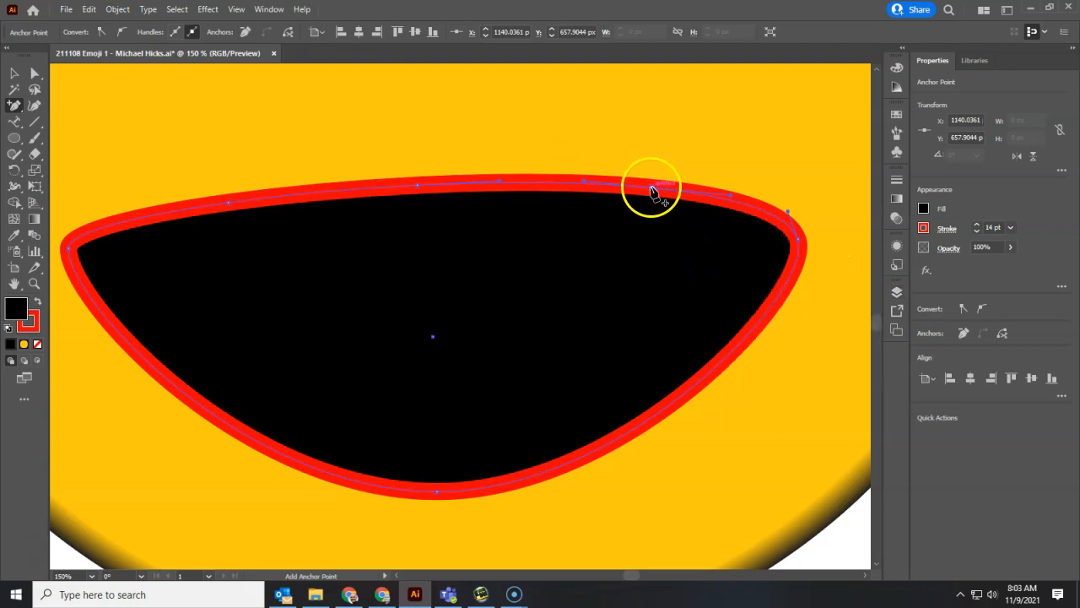
left_click(34, 75)
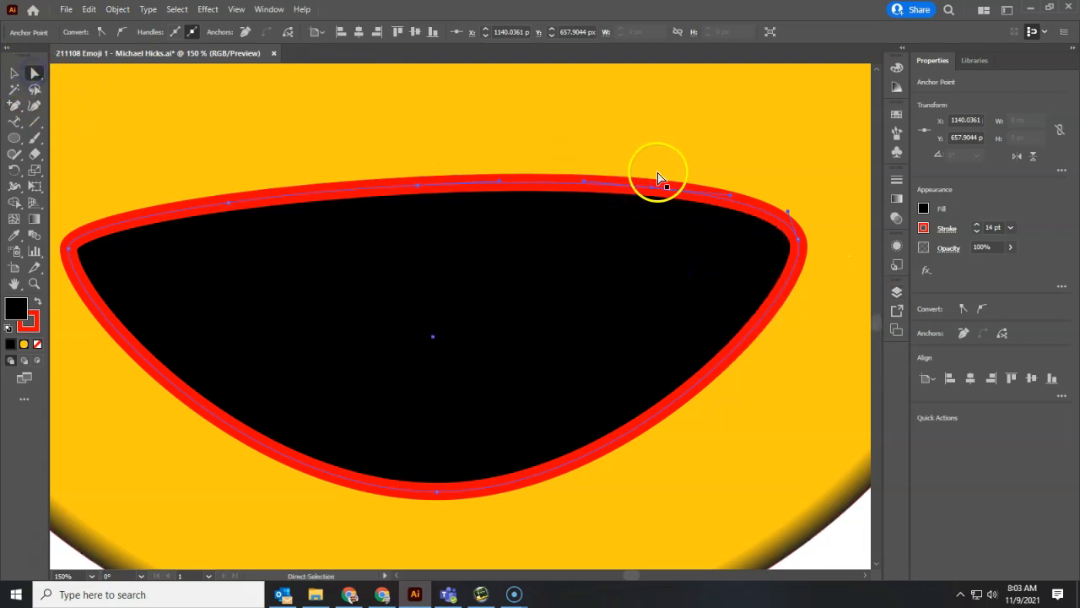
left_click_drag(653, 189, 643, 268)
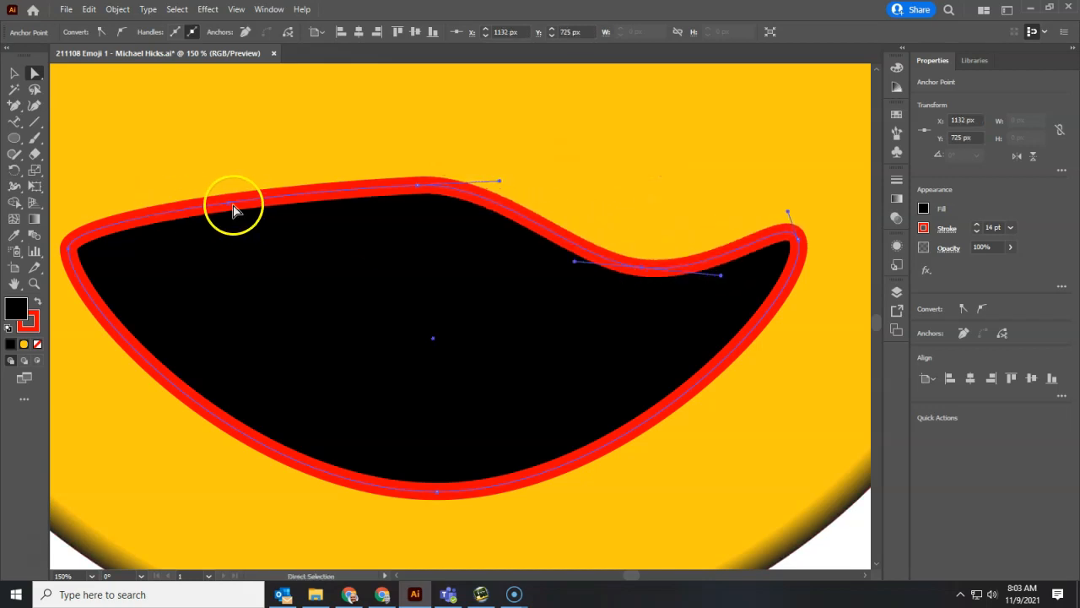
left_click_drag(229, 206, 280, 307)
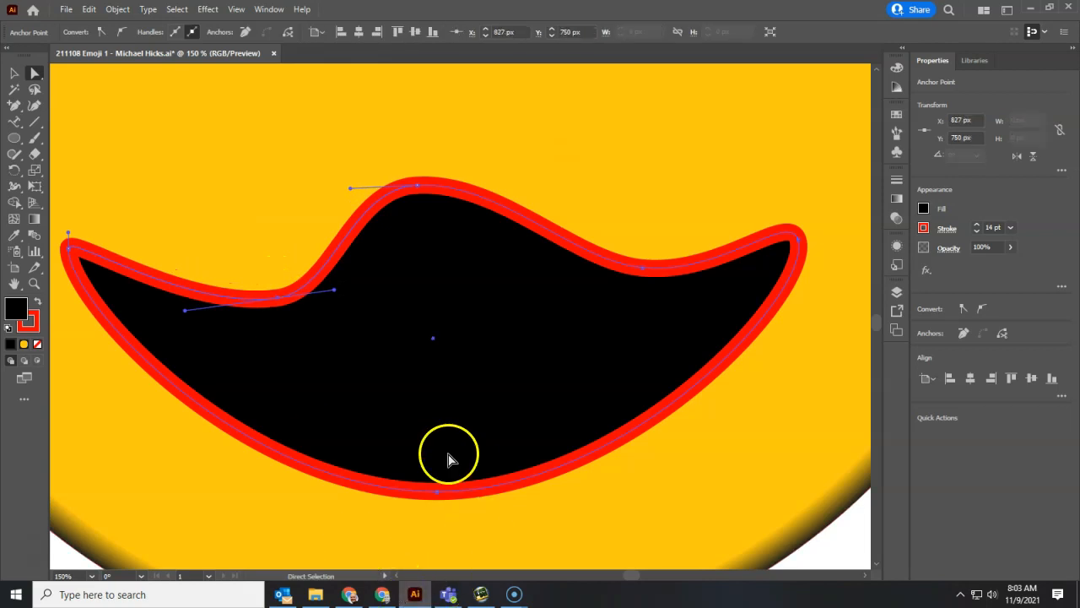